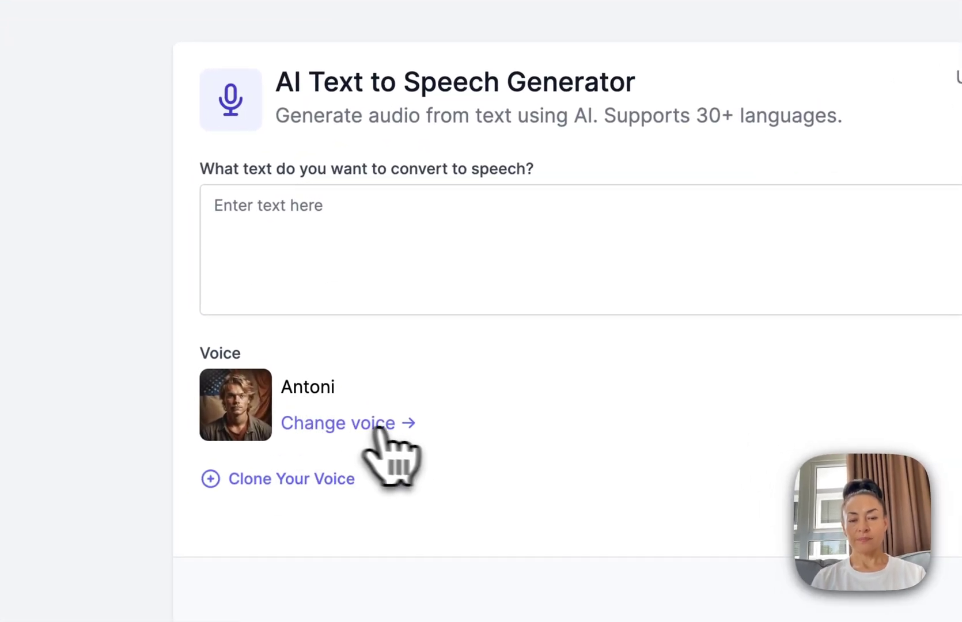
Step: Preview the Bella, Juan and Theresa voices, then choose Theresa as the speaking voice
click(397, 436)
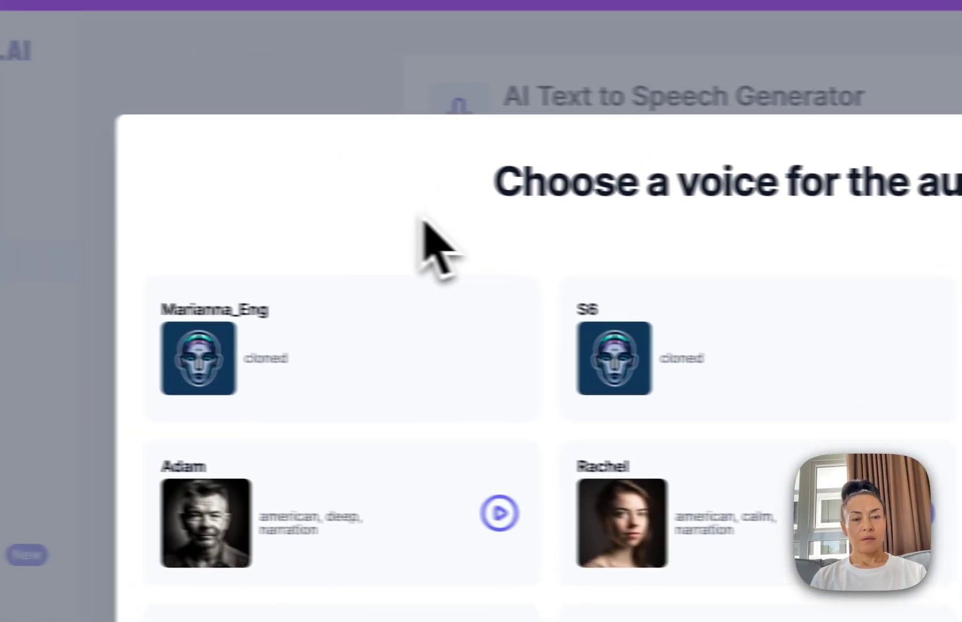
right_click(184, 205)
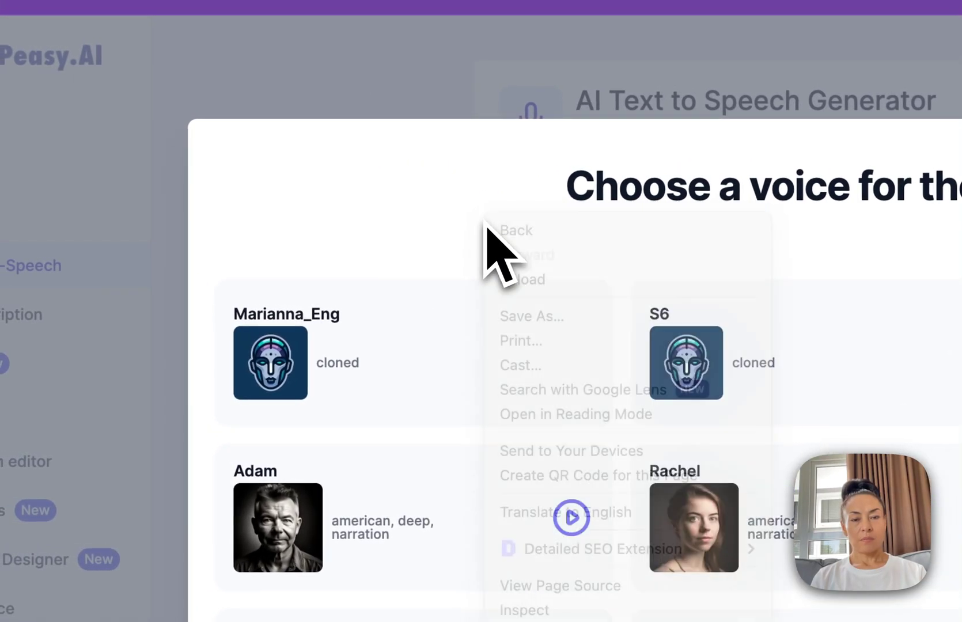
click(451, 240)
scroll(443, 435, down, 3)
scroll(443, 436, down, 3)
scroll(451, 439, down, 5)
scroll(293, 300, down, 5)
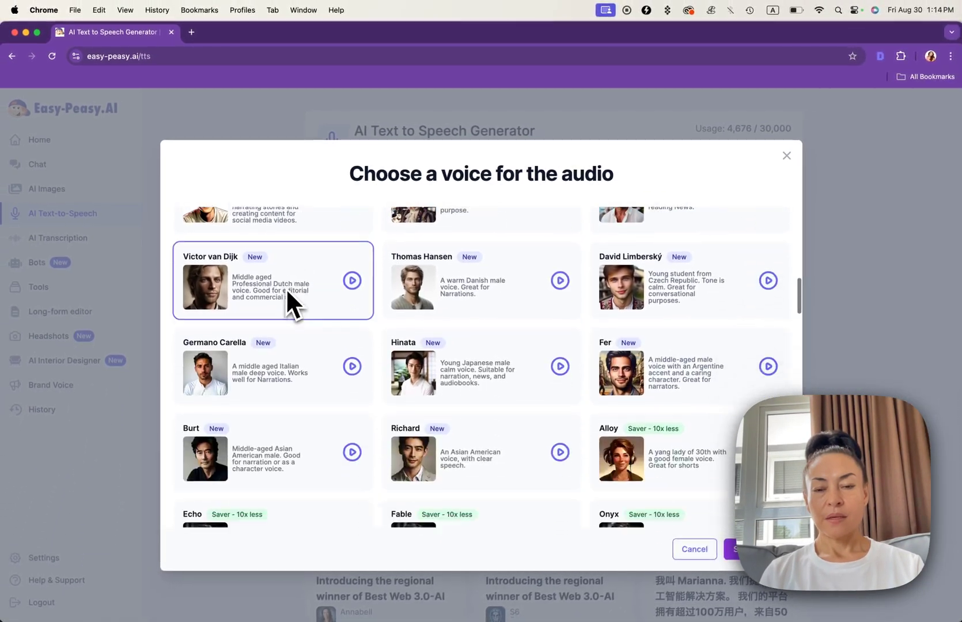
scroll(286, 287, down, 4)
scroll(286, 287, down, 5)
scroll(285, 287, down, 2)
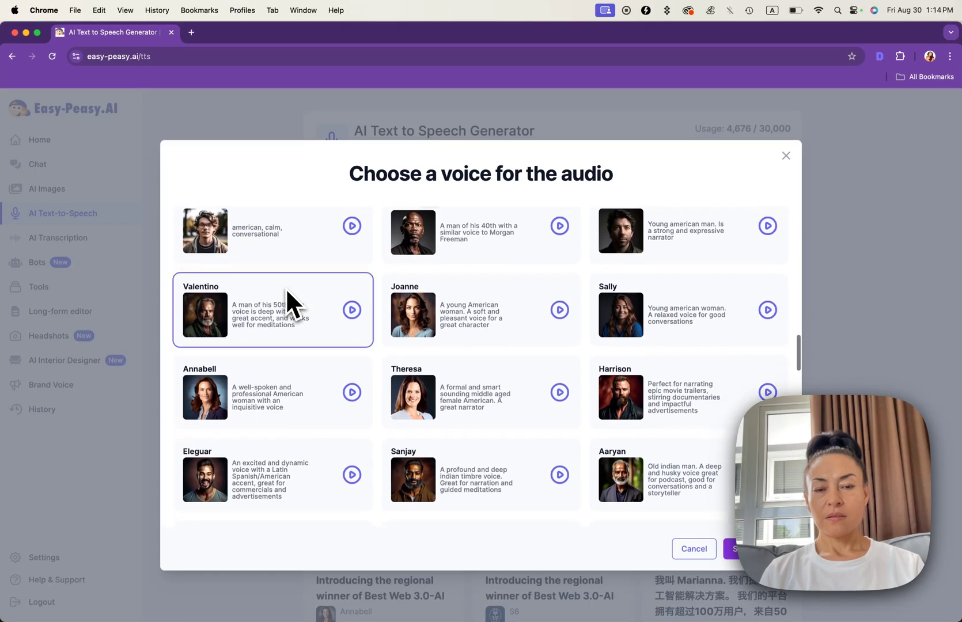
scroll(286, 287, down, 3)
scroll(285, 288, down, 4)
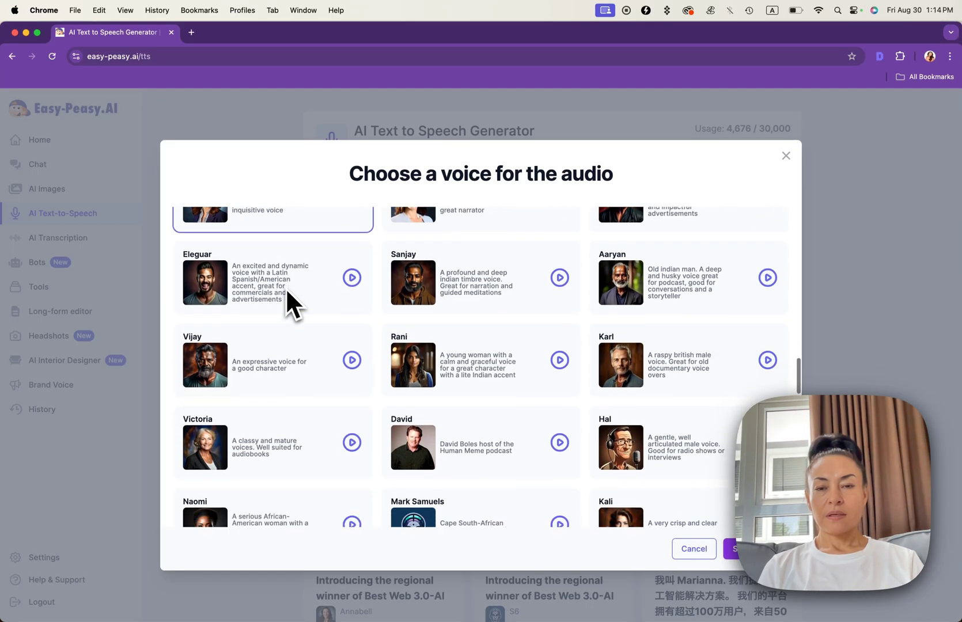
scroll(286, 288, down, 2)
scroll(286, 287, down, 4)
scroll(286, 287, down, 2)
scroll(287, 287, down, 2)
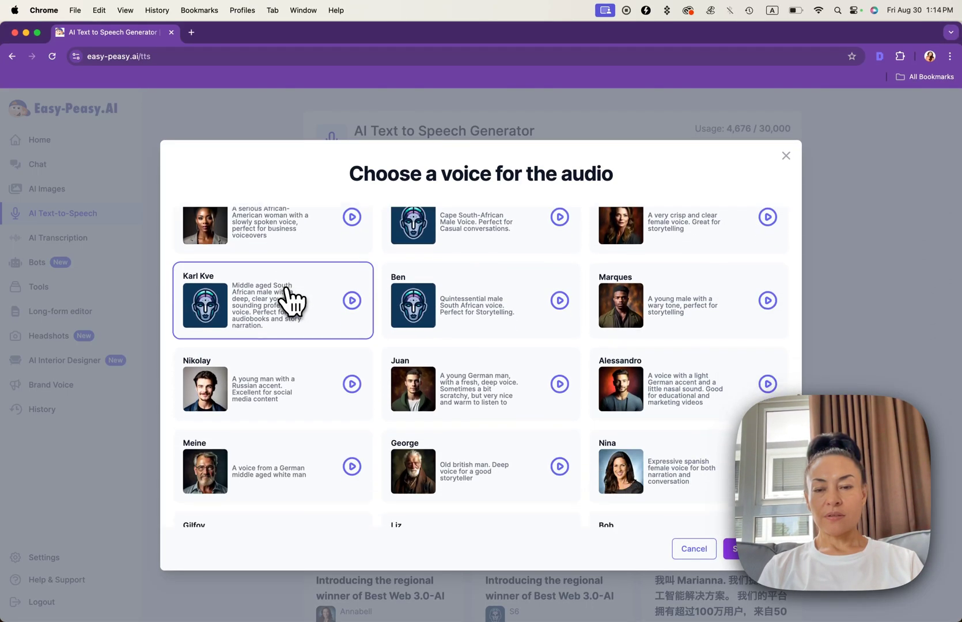
scroll(286, 297, down, 1)
scroll(286, 297, down, 3)
scroll(286, 297, down, 1)
scroll(285, 297, down, 3)
scroll(292, 301, down, 2)
scroll(292, 301, down, 1)
scroll(292, 301, down, 3)
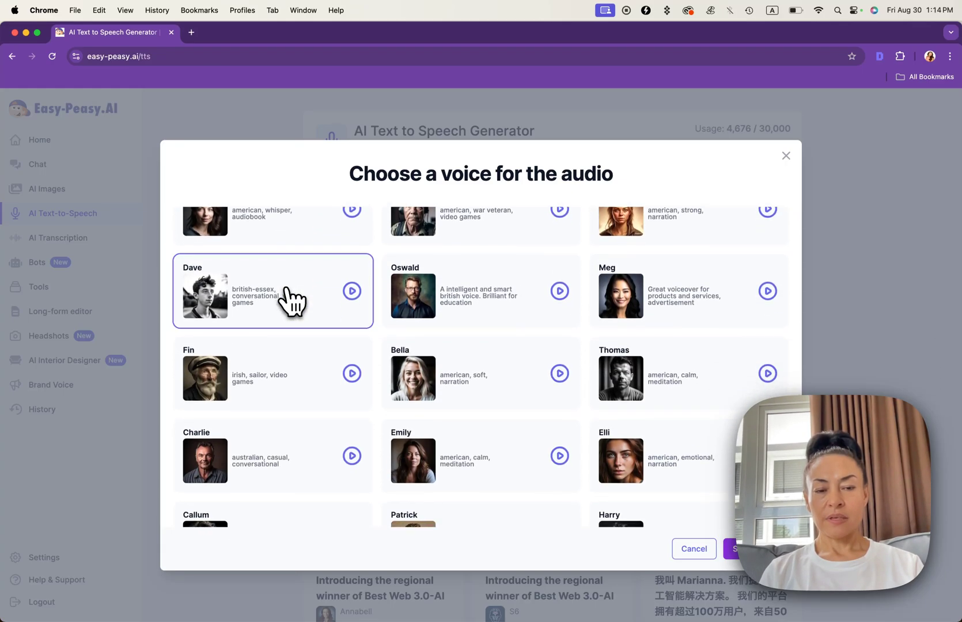
scroll(291, 301, down, 1)
scroll(293, 300, down, 1)
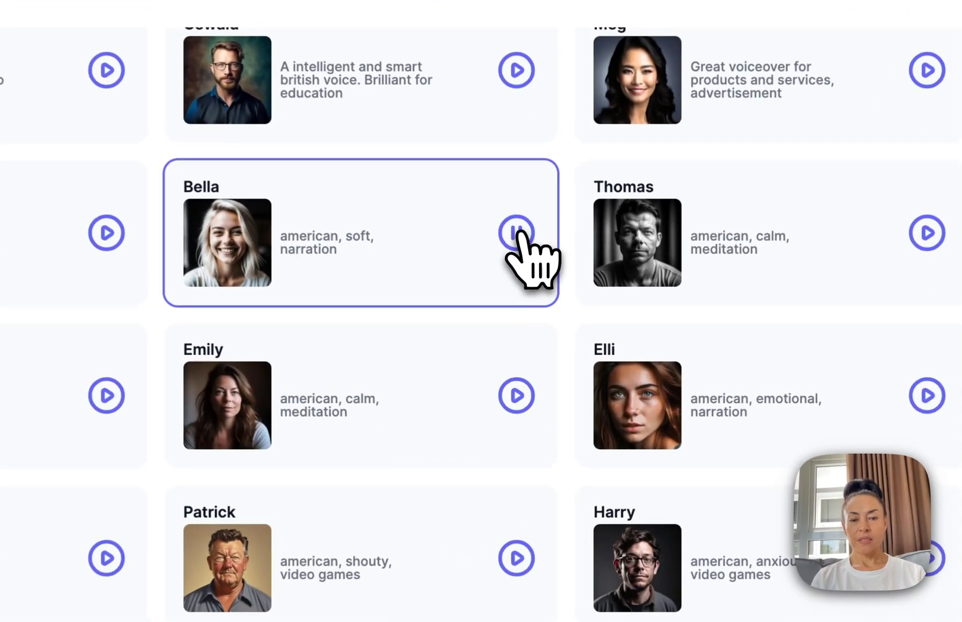
click(559, 311)
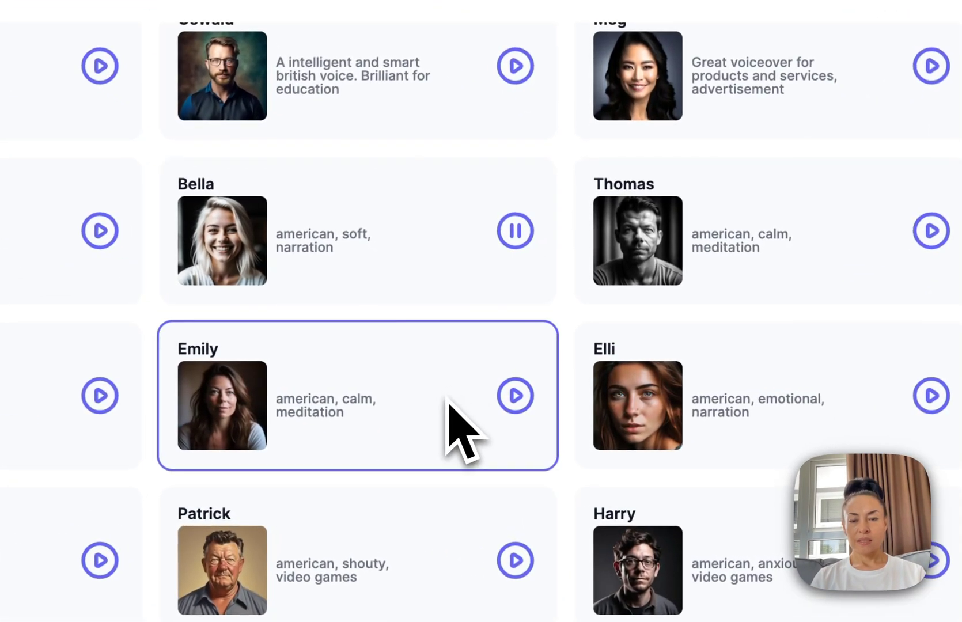
scroll(460, 427, up, 5)
scroll(460, 425, up, 5)
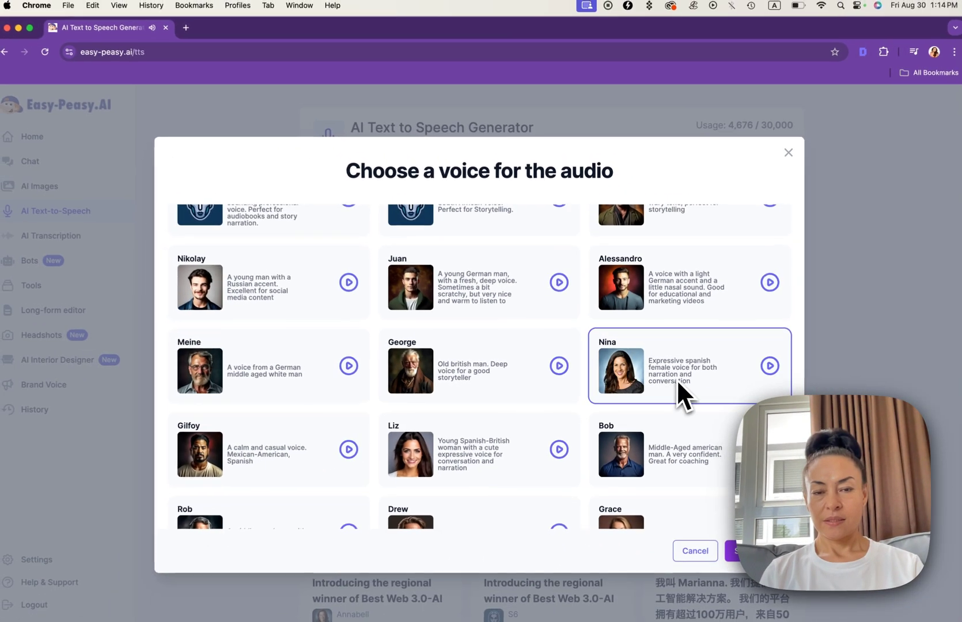
click(558, 282)
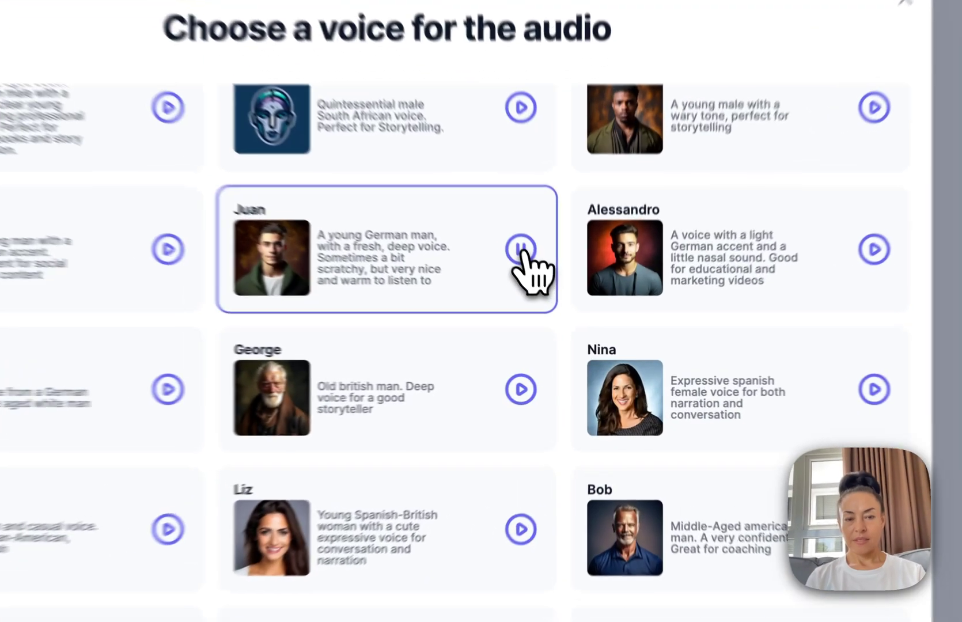
scroll(469, 425, down, 5)
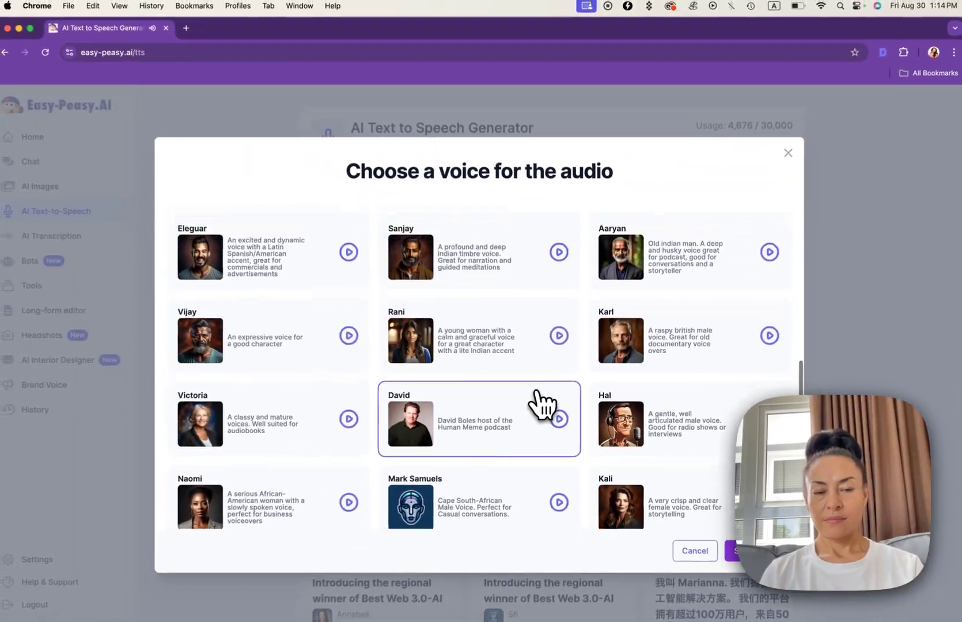
scroll(543, 404, up, 2)
scroll(543, 404, up, 2)
scroll(543, 403, up, 2)
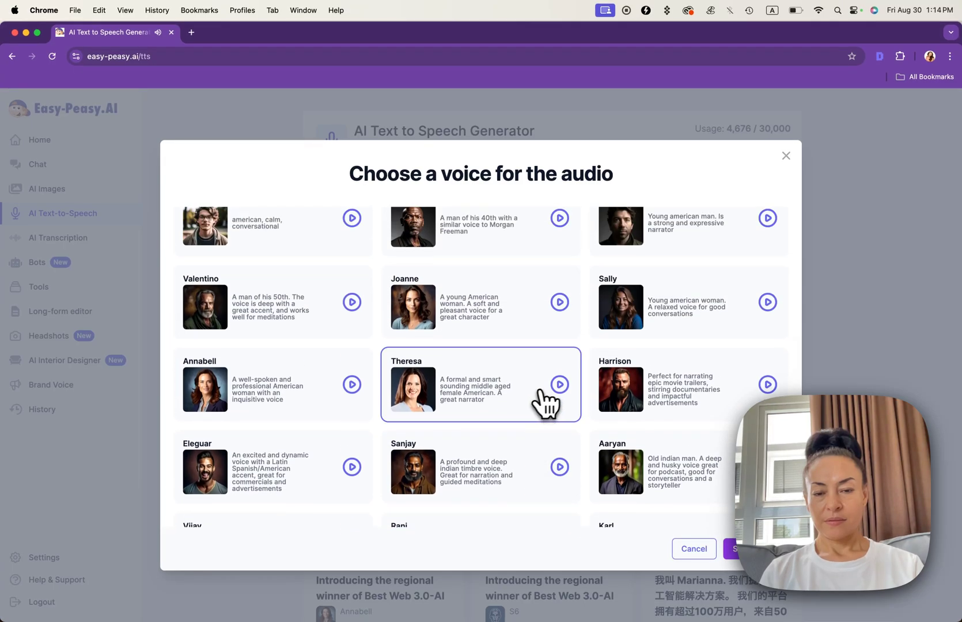
click(561, 387)
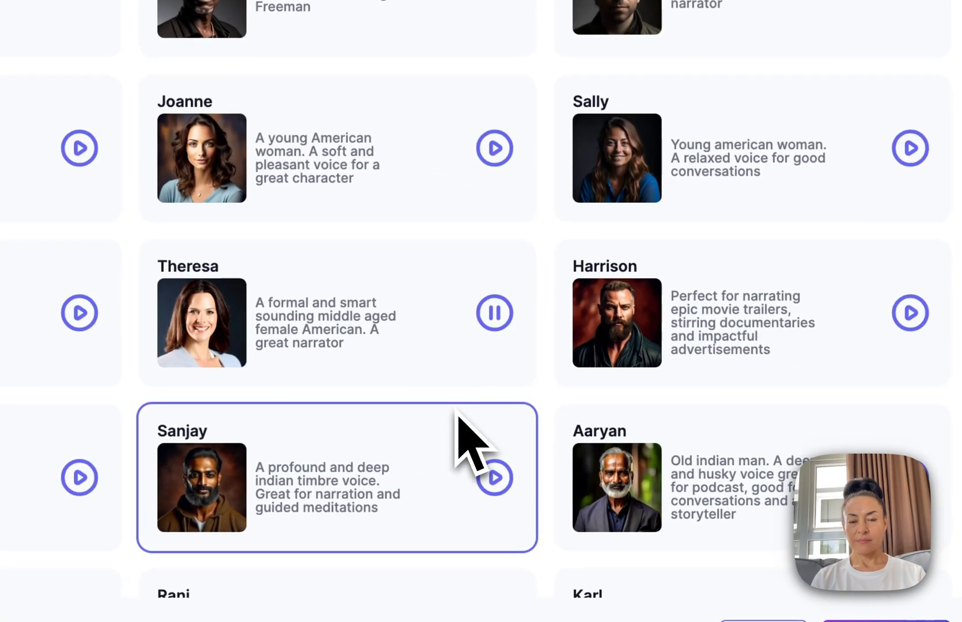
scroll(456, 414, up, 5)
scroll(456, 414, up, 1)
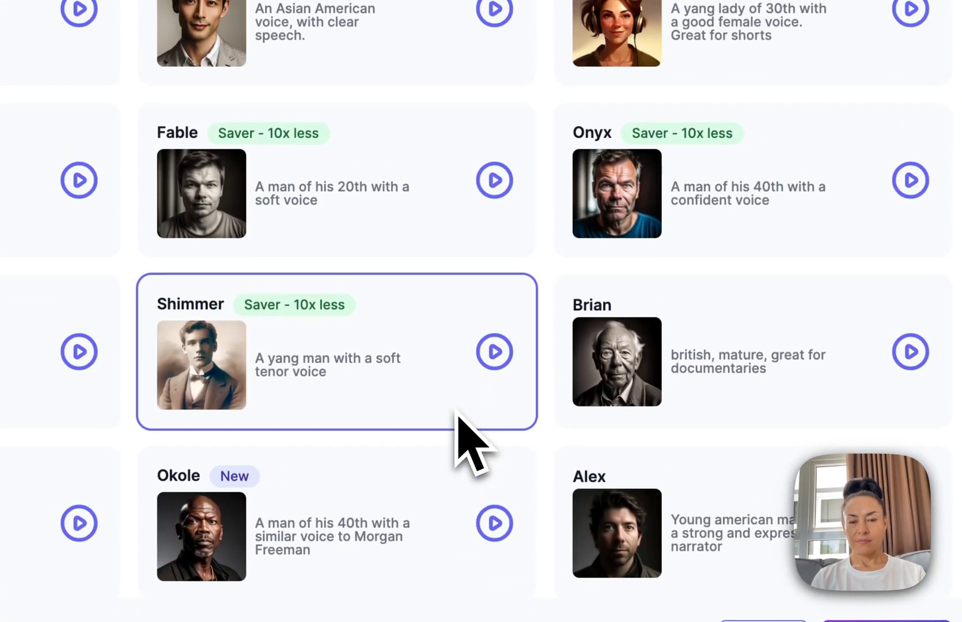
scroll(456, 415, up, 1)
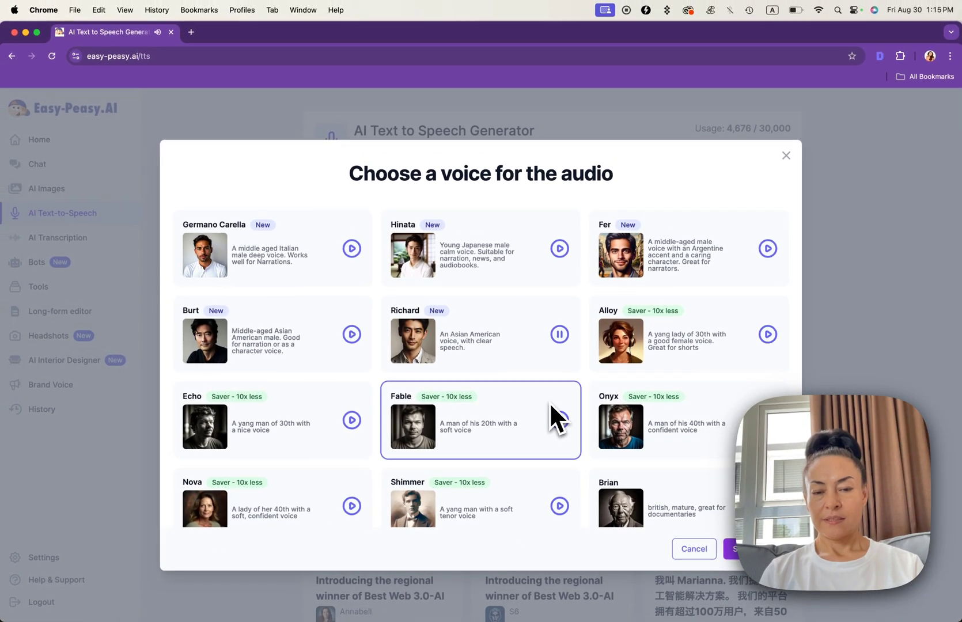
scroll(548, 402, up, 5)
scroll(548, 402, up, 5)
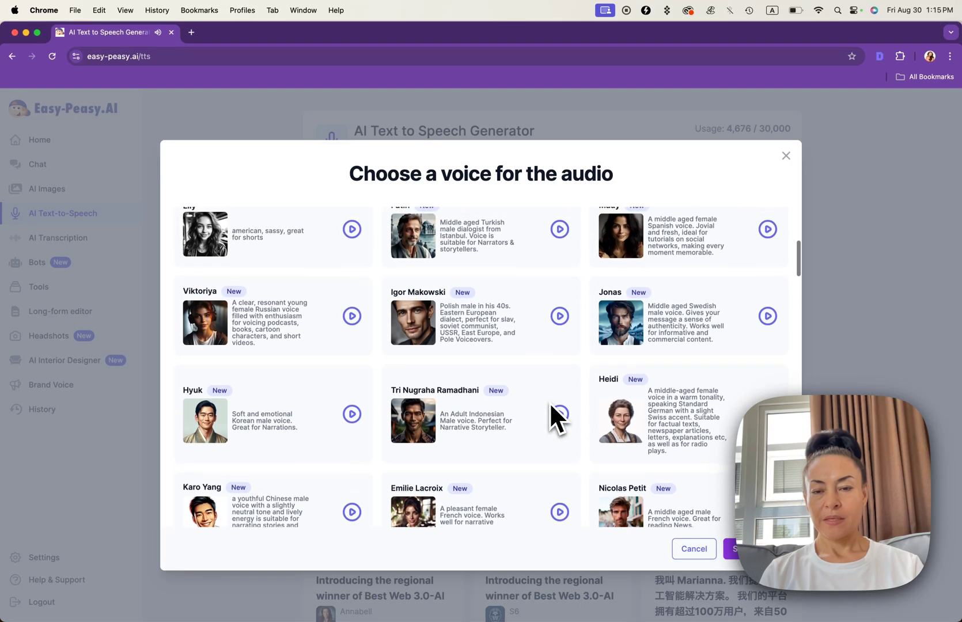
scroll(568, 338, down, 5)
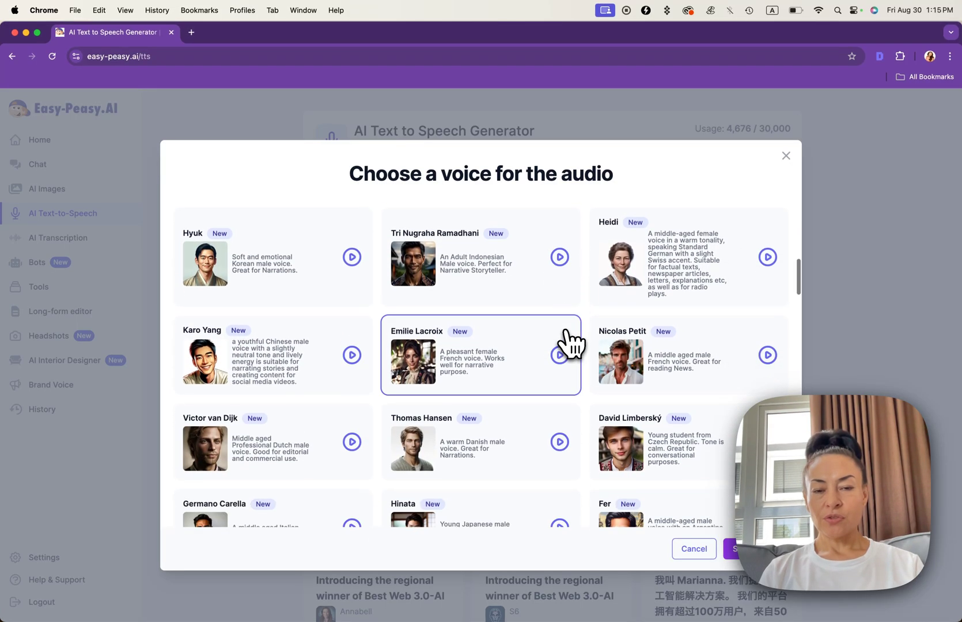
scroll(569, 341, down, 4)
scroll(569, 341, down, 4)
scroll(569, 342, down, 3)
scroll(569, 342, down, 5)
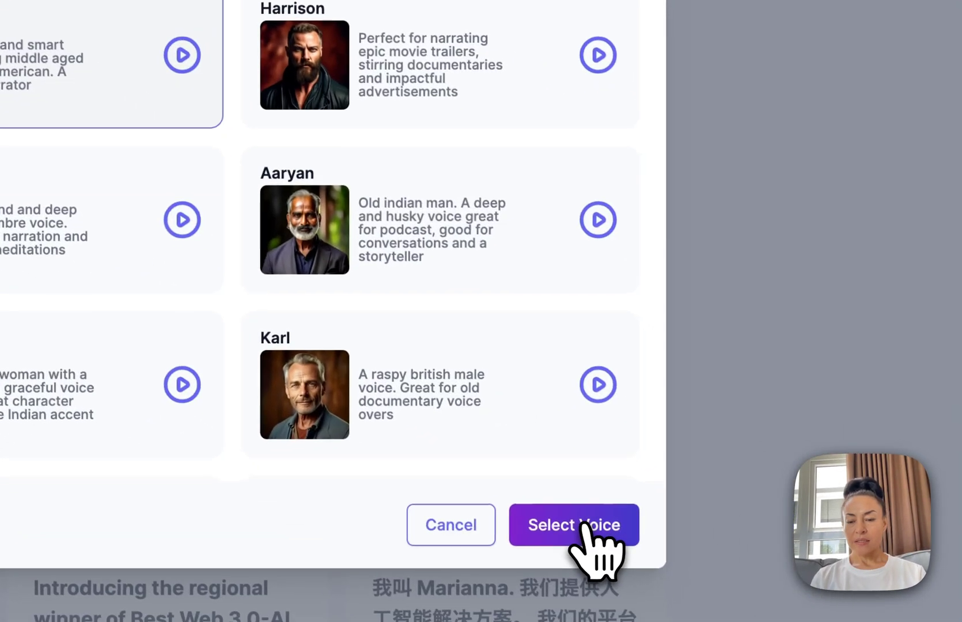
click(598, 537)
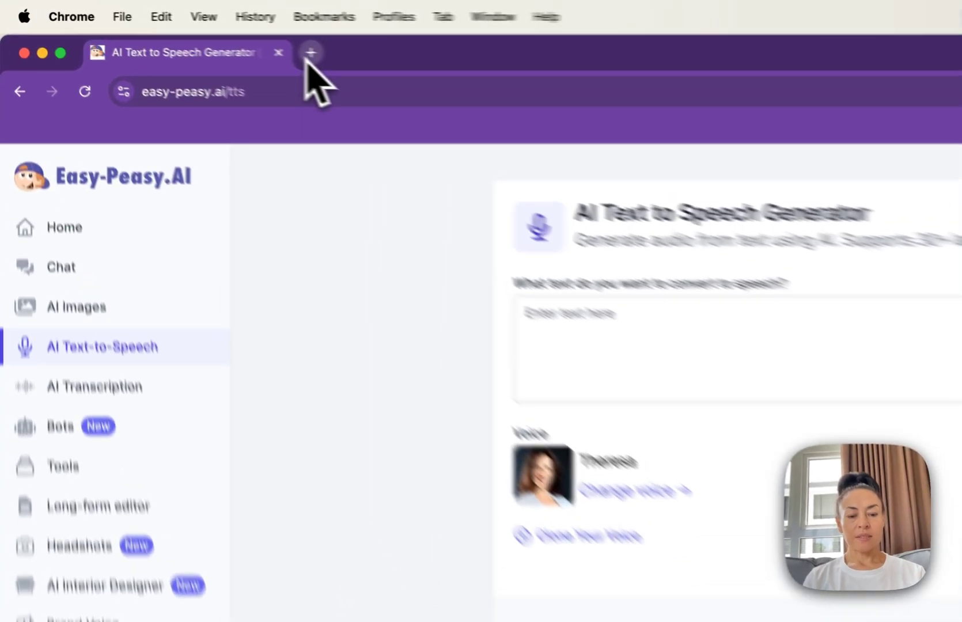
Step: Load easy-peasy.sg in a new tab and highlight the 'With over 20 years' About Us paragraph
click(190, 32)
text(easy-peasy.sg)
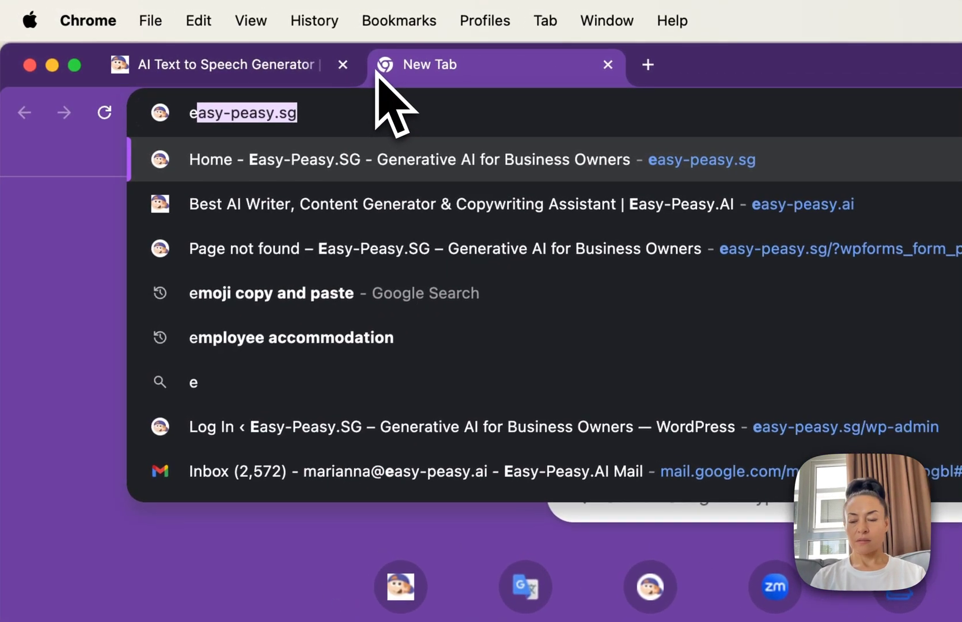
key(Return)
scroll(310, 288, down, 10)
scroll(271, 268, down, 10)
scroll(268, 268, down, 5)
scroll(268, 268, down, 5)
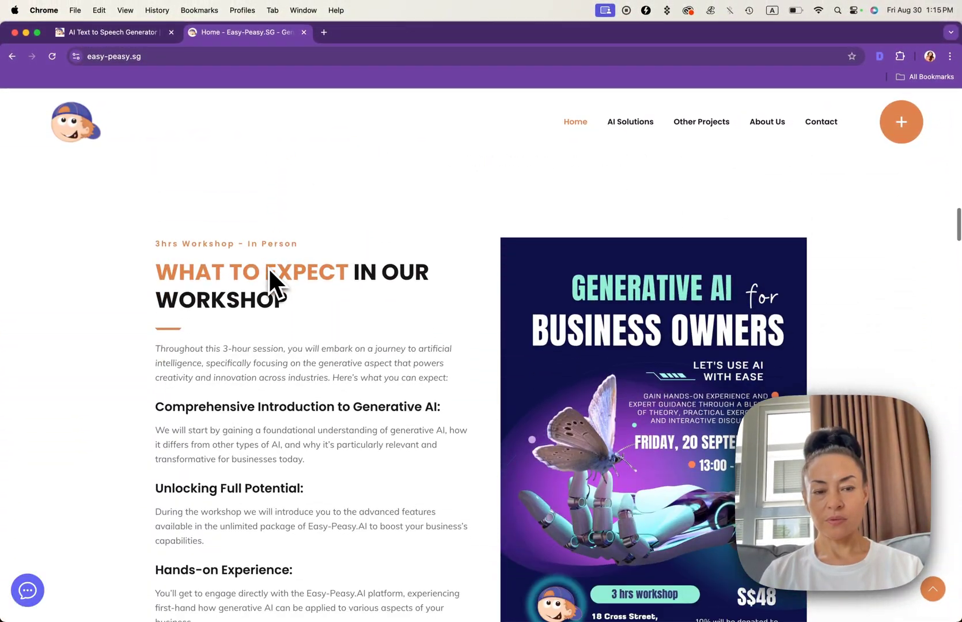
scroll(268, 266, down, 4)
scroll(268, 266, down, 8)
scroll(268, 266, down, 5)
scroll(268, 266, down, 5)
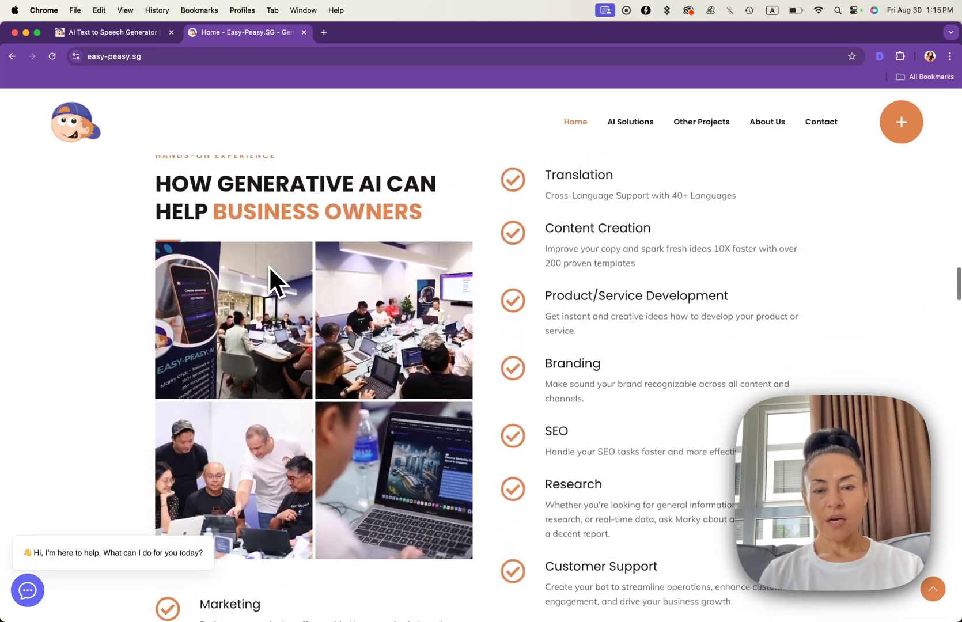
scroll(268, 266, down, 4)
scroll(269, 266, down, 8)
scroll(269, 266, down, 8)
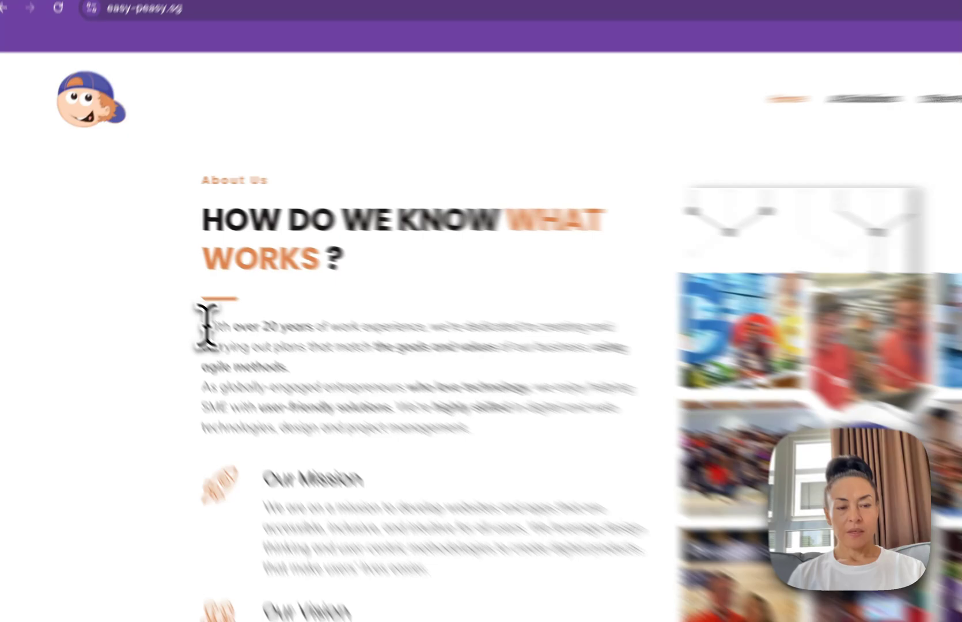
drag(157, 285, 346, 359)
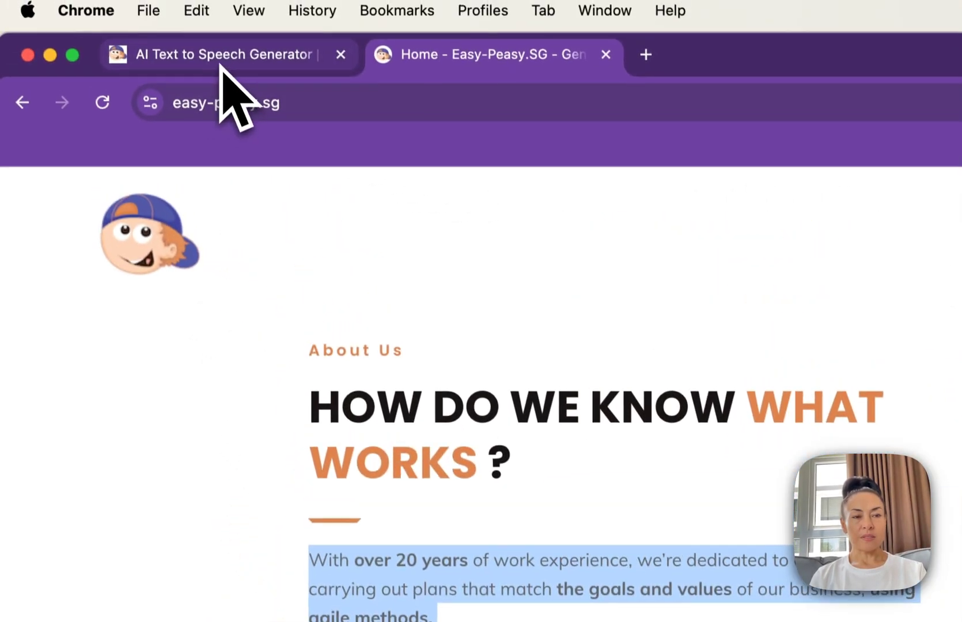
Step: Paste the 'With over 20 years' paragraph into the generator and generate it in Theresa's voice
click(218, 56)
click(677, 391)
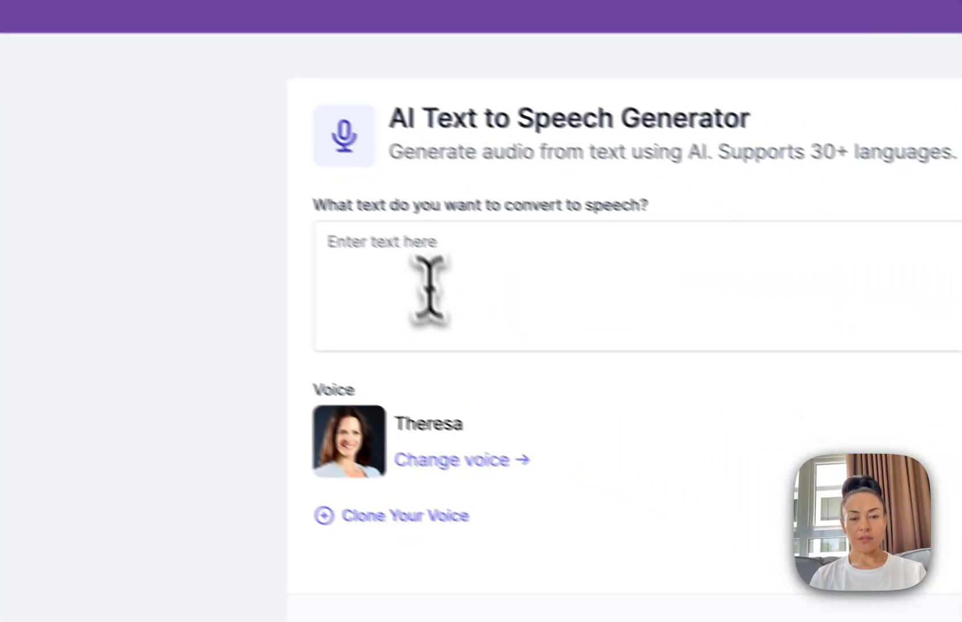
text(With over 20 years of work experience, we’re dedicated to creating and carrying out plans that match the goals and values of our business using agile methods. As globally-engaged entrepreneurs who love technology, we enjoy helping SME with user-friendly solutions. We’re highly skilled in digital and web technologies, design and project management.)
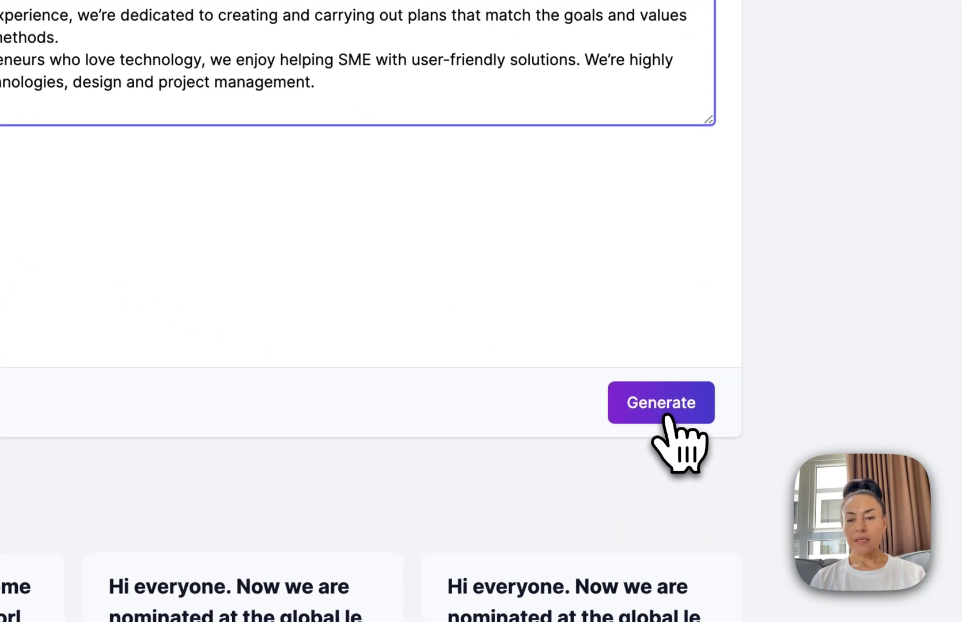
click(677, 409)
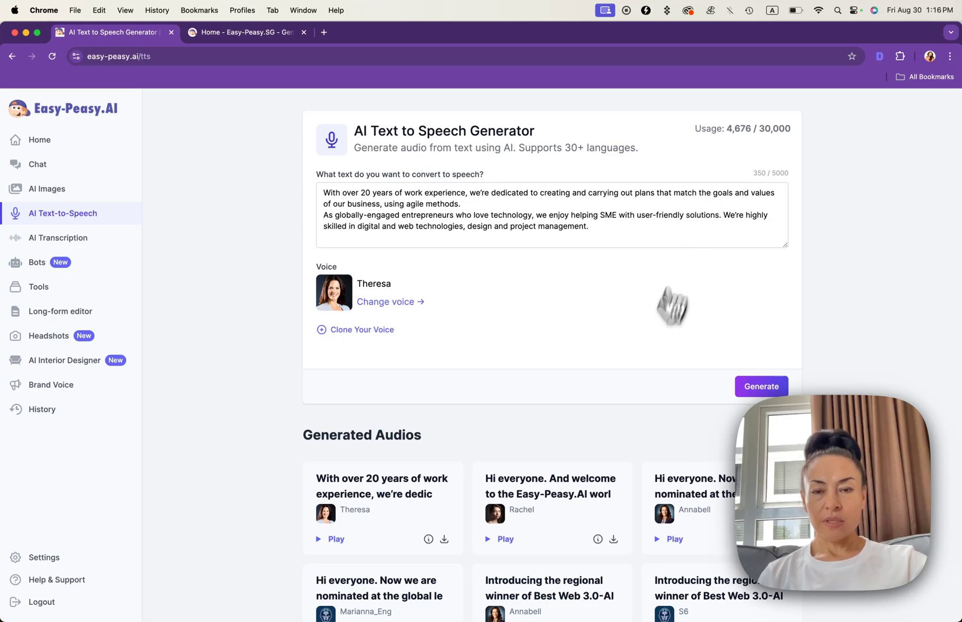
scroll(654, 369, down, 3)
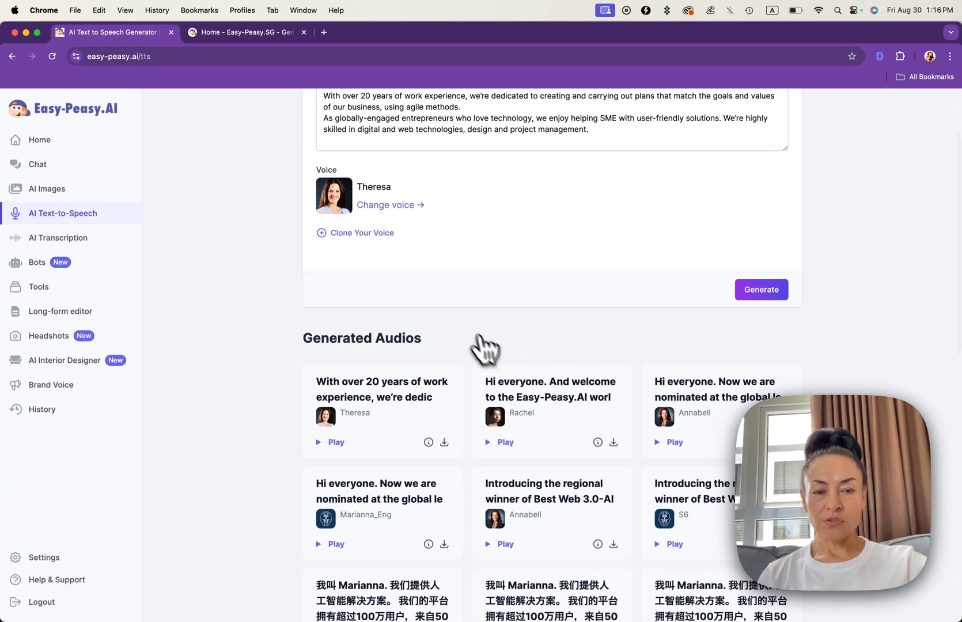
scroll(481, 346, up, 2)
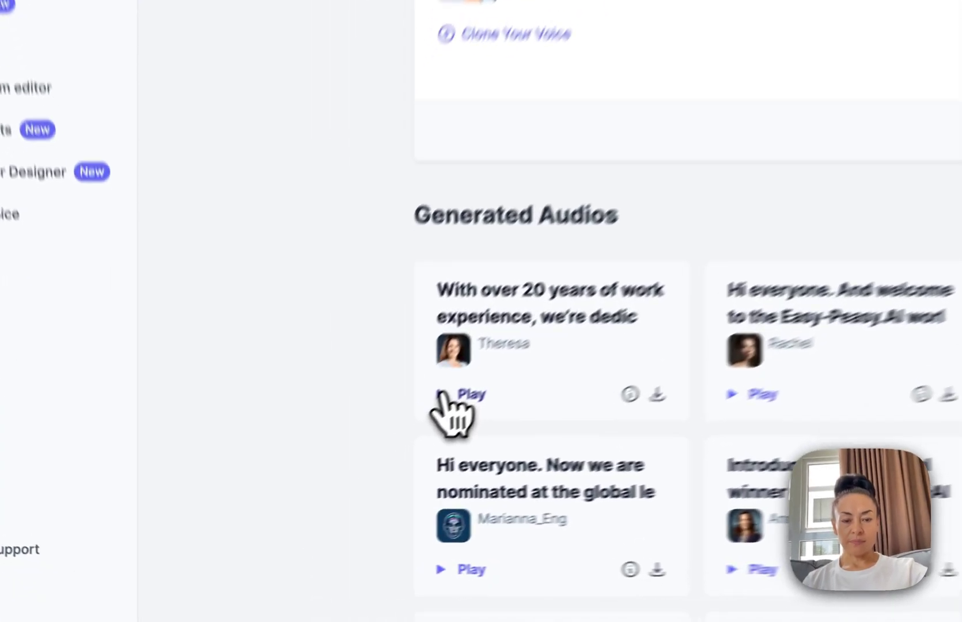
Step: Play the first Theresa clip of the work-experience paragraph under Generated Audios
click(324, 490)
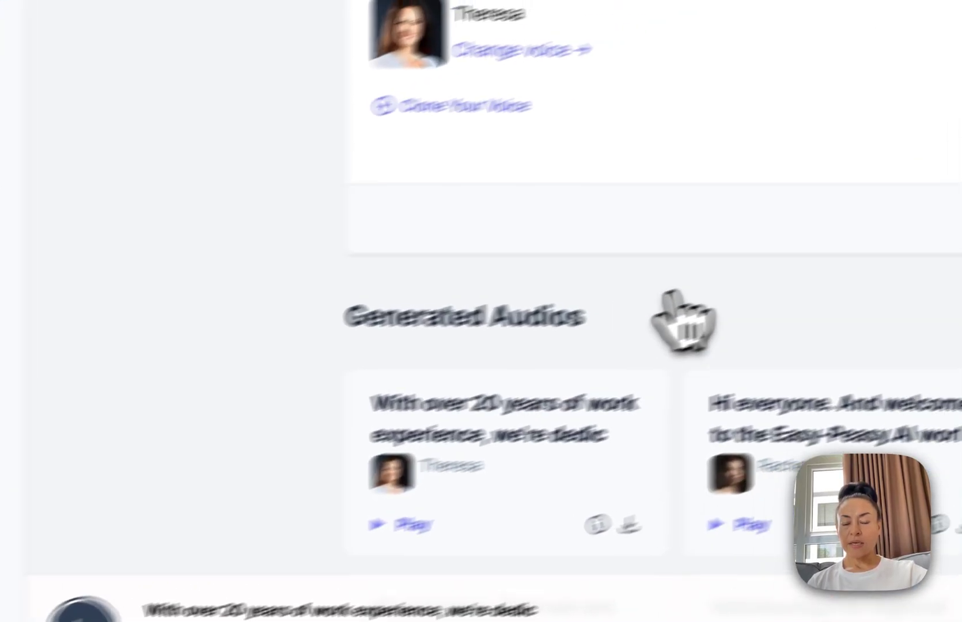
scroll(591, 346, down, 3)
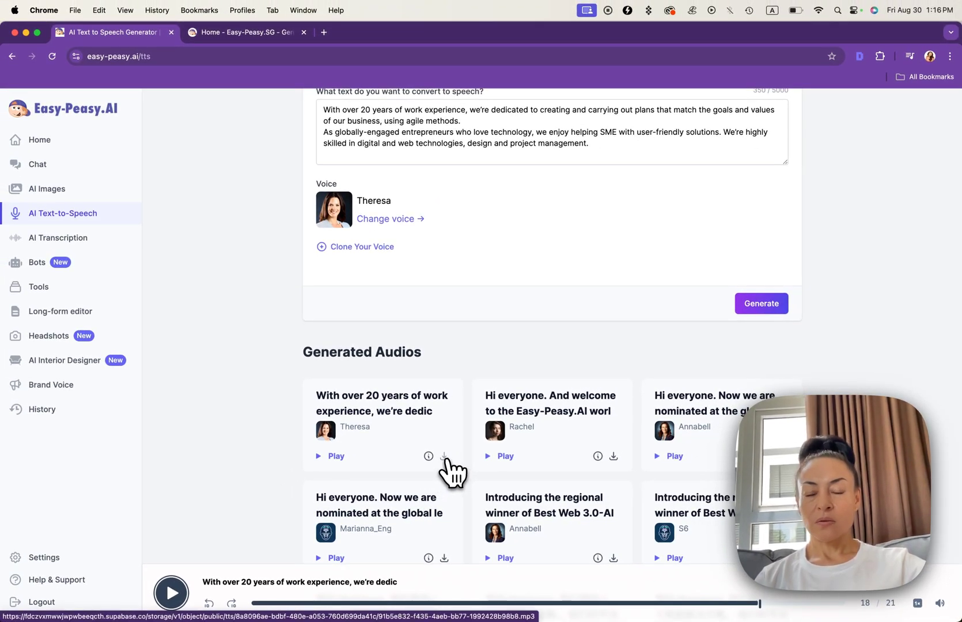
scroll(445, 460, up, 1)
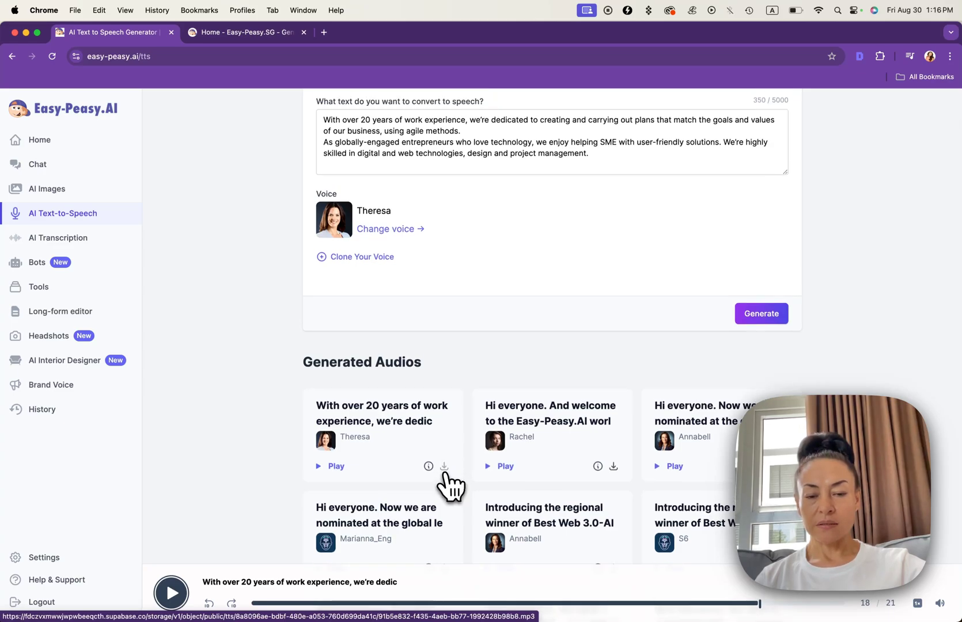
scroll(444, 476, up, 2)
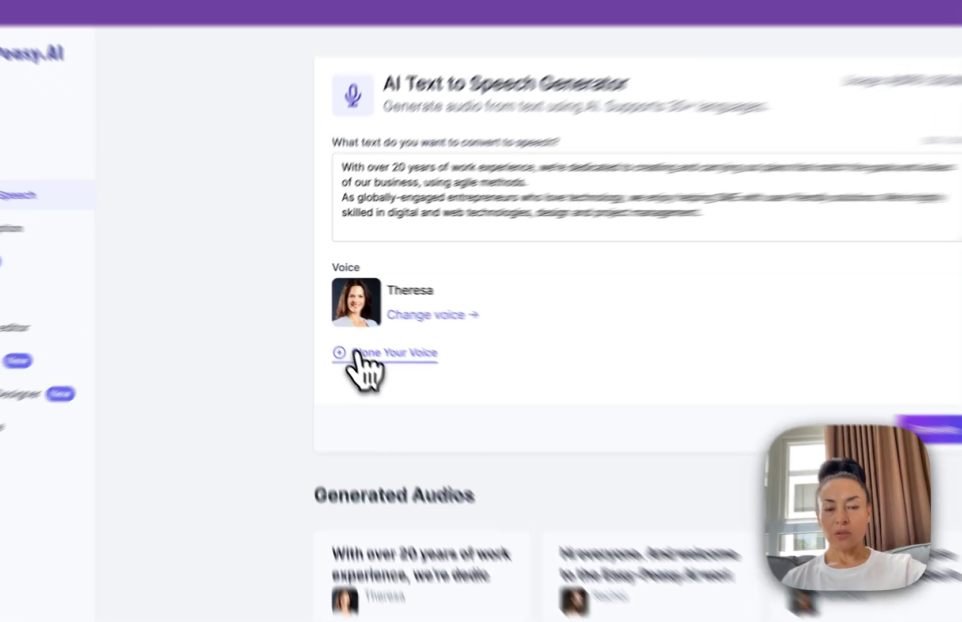
Step: Open the Clone Your Voice form and start naming the voice M_test_Eng
click(367, 359)
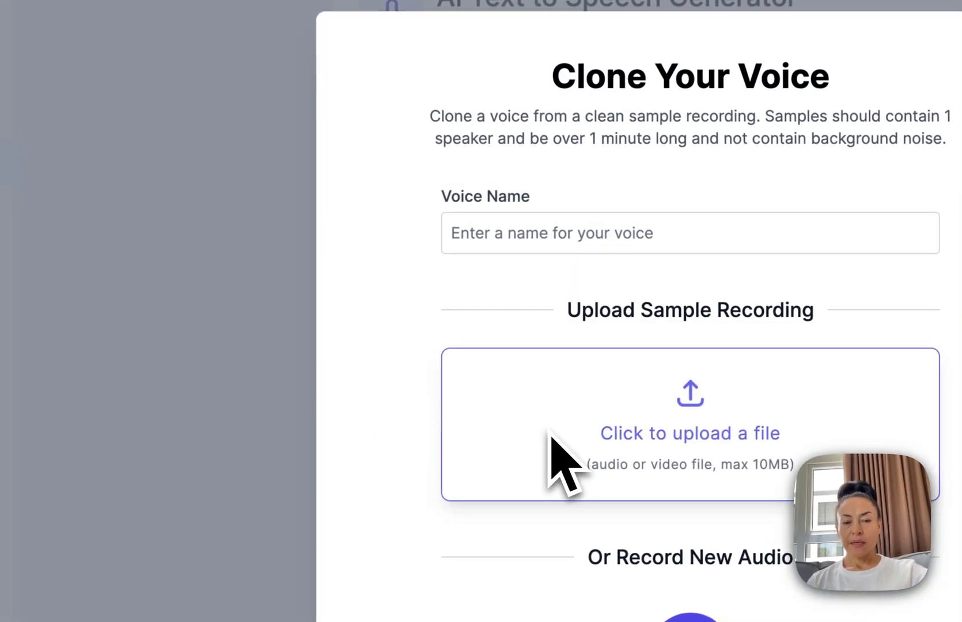
click(531, 231)
text(M)
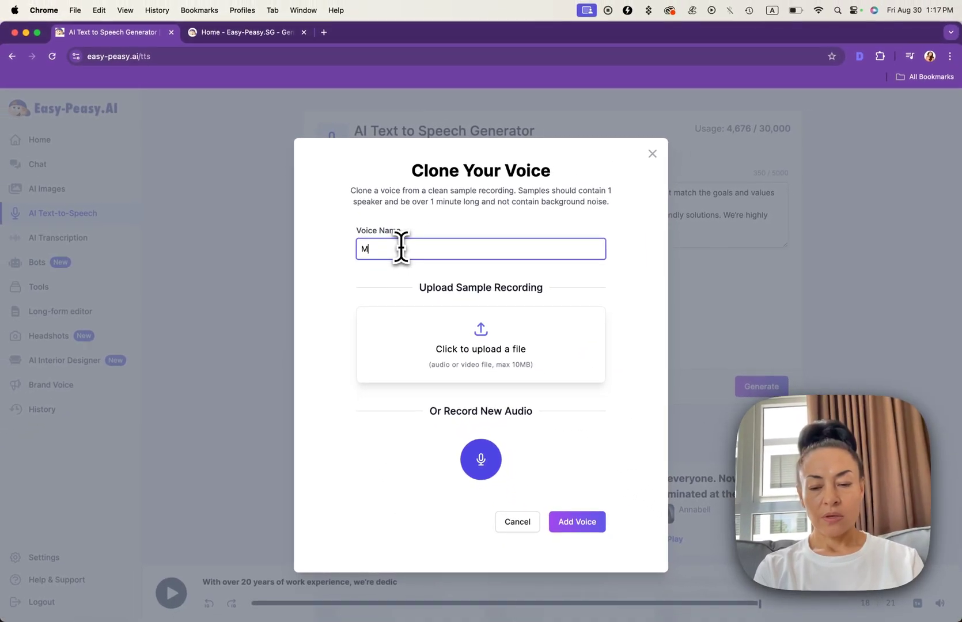
text(_test_E)
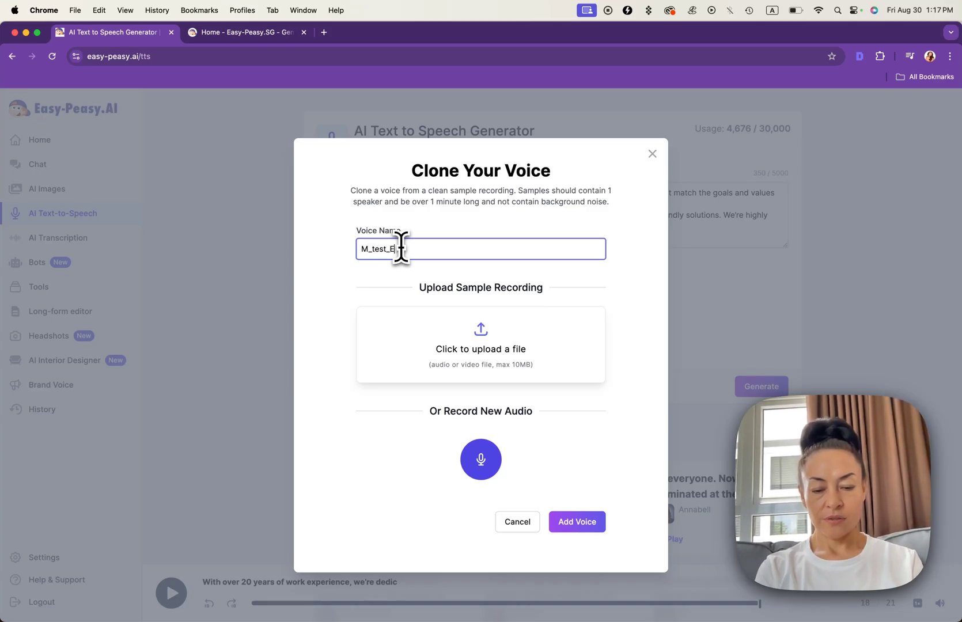
text(ng)
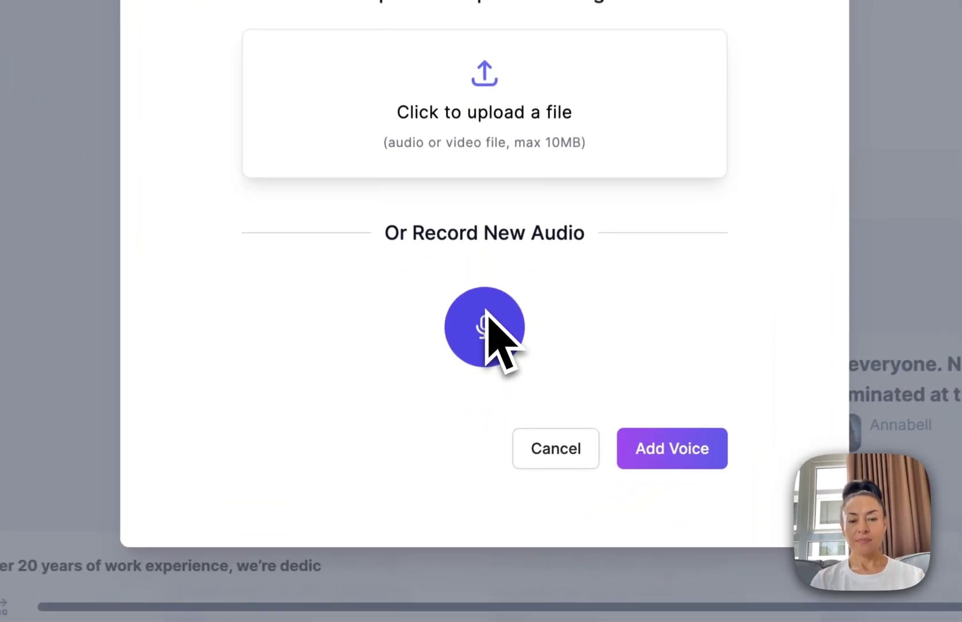
Step: Record and stop a voice sample, then add it as the M_test_Eng voice
click(483, 384)
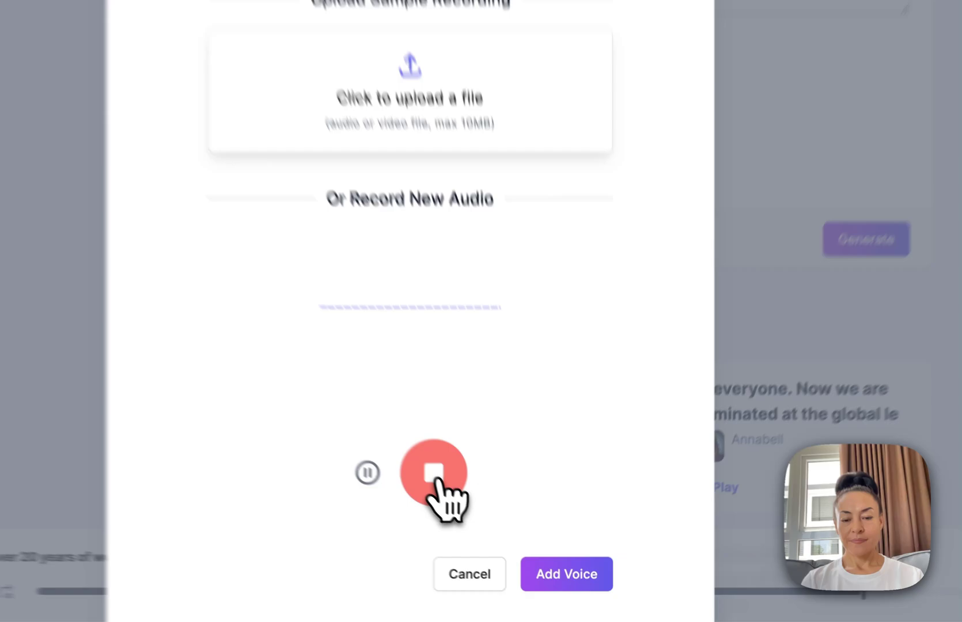
click(496, 531)
click(561, 471)
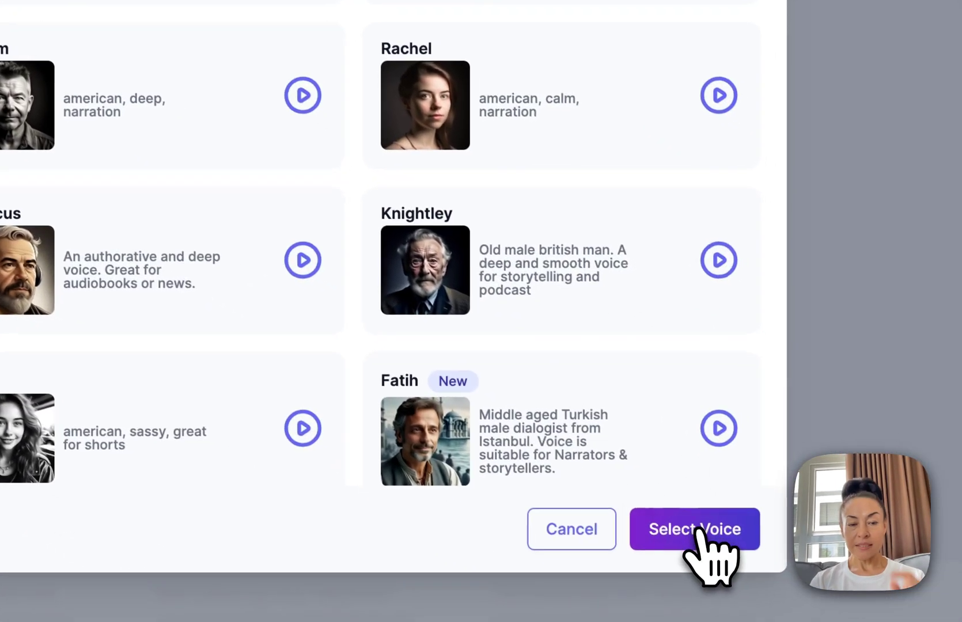
Step: Confirm M_test_Eng in the Choose a voice dialog with Select Voice
click(702, 542)
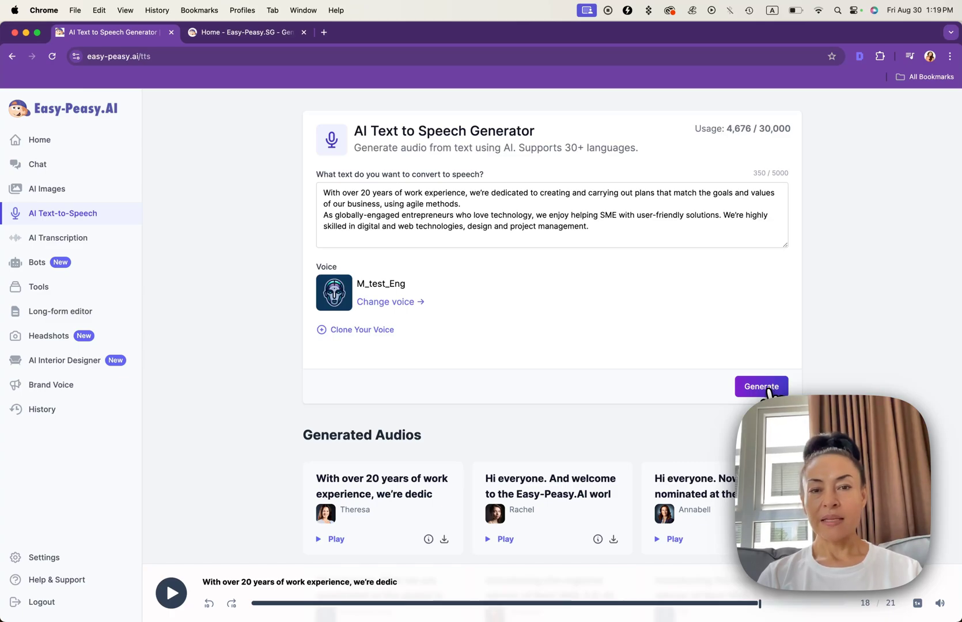
Step: Generate the work-experience paragraph in M_test_Eng and play the resulting clip
click(762, 386)
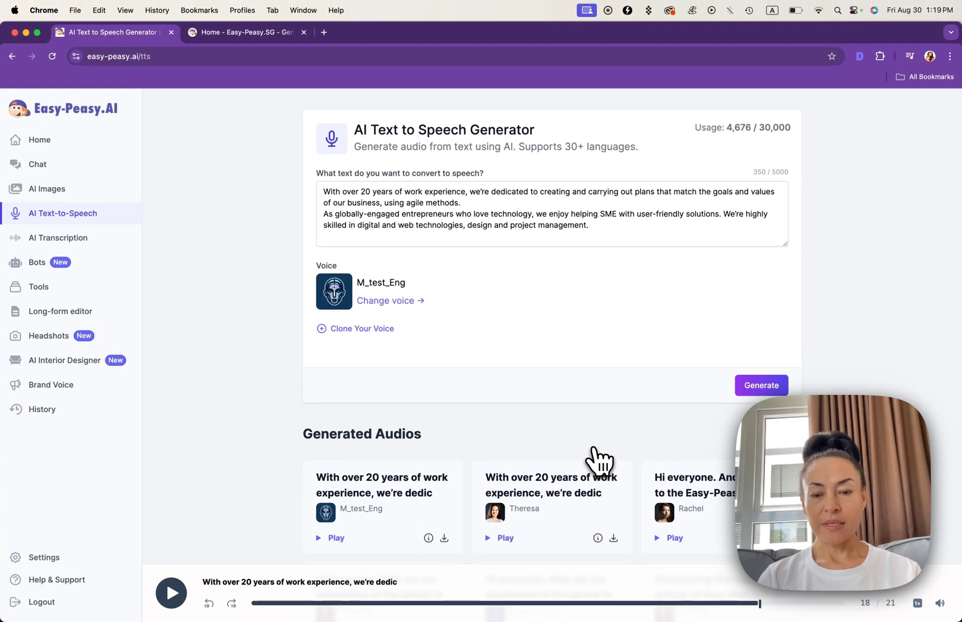
scroll(599, 460, down, 2)
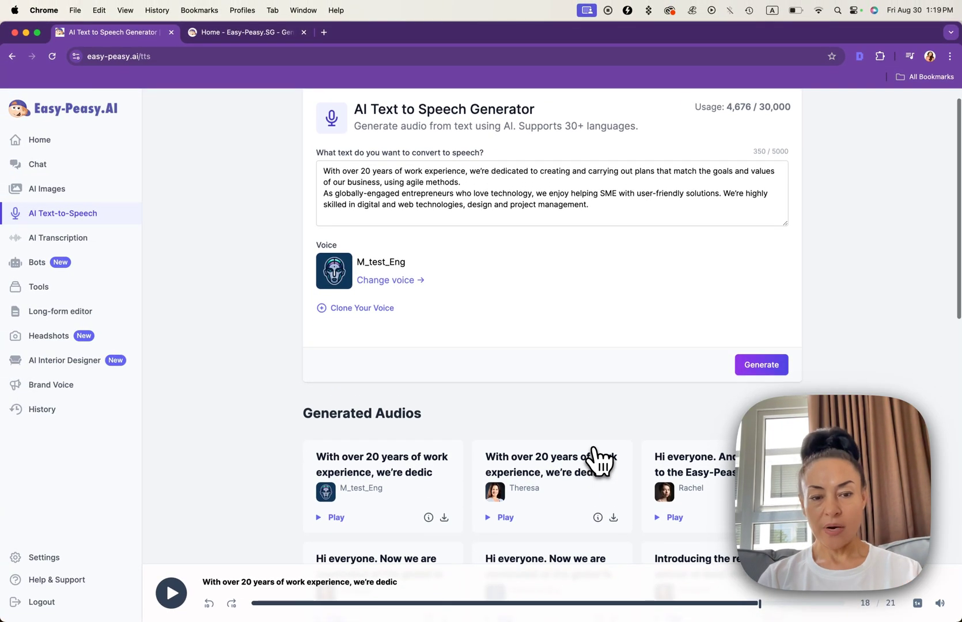
click(331, 519)
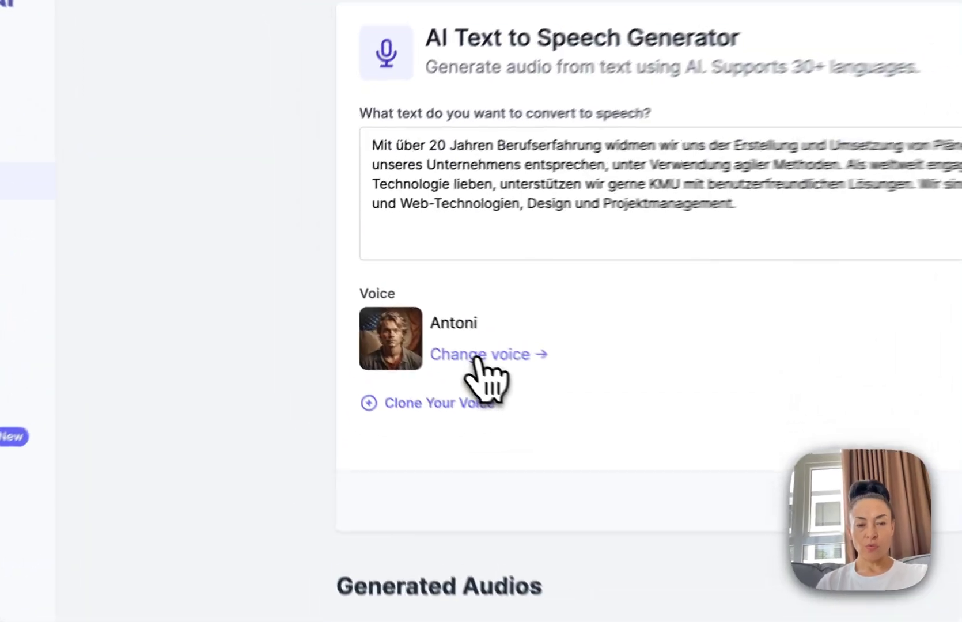
Step: Swap the German text's voice from Antoni to the cloned M_test_Eng voice
click(385, 312)
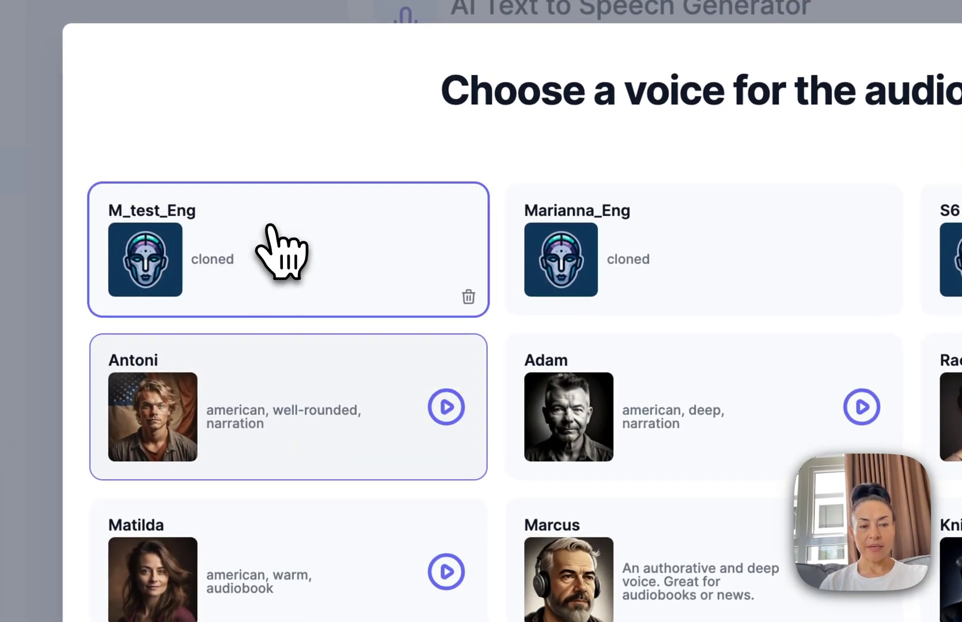
click(284, 252)
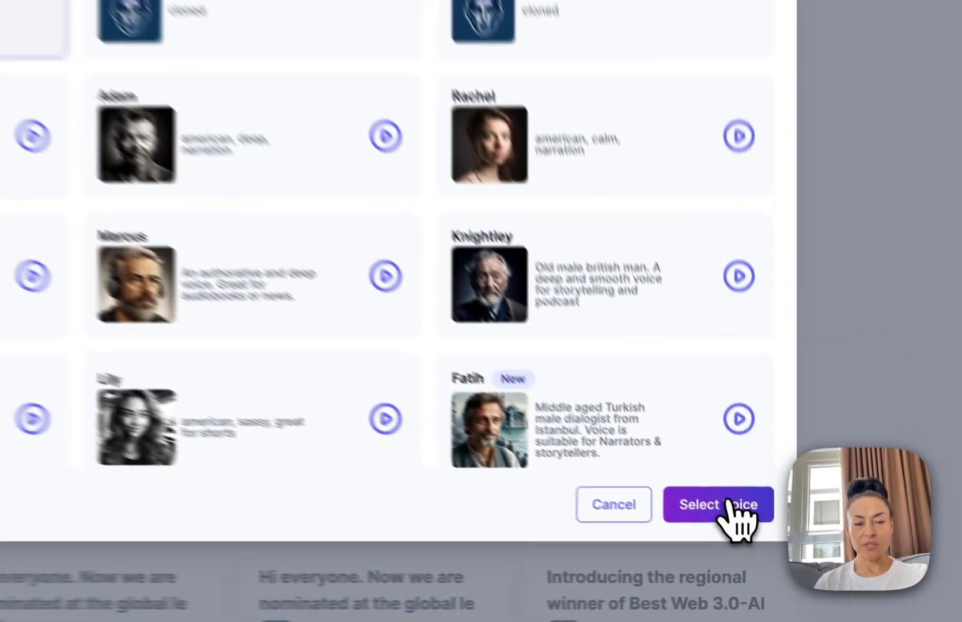
click(740, 549)
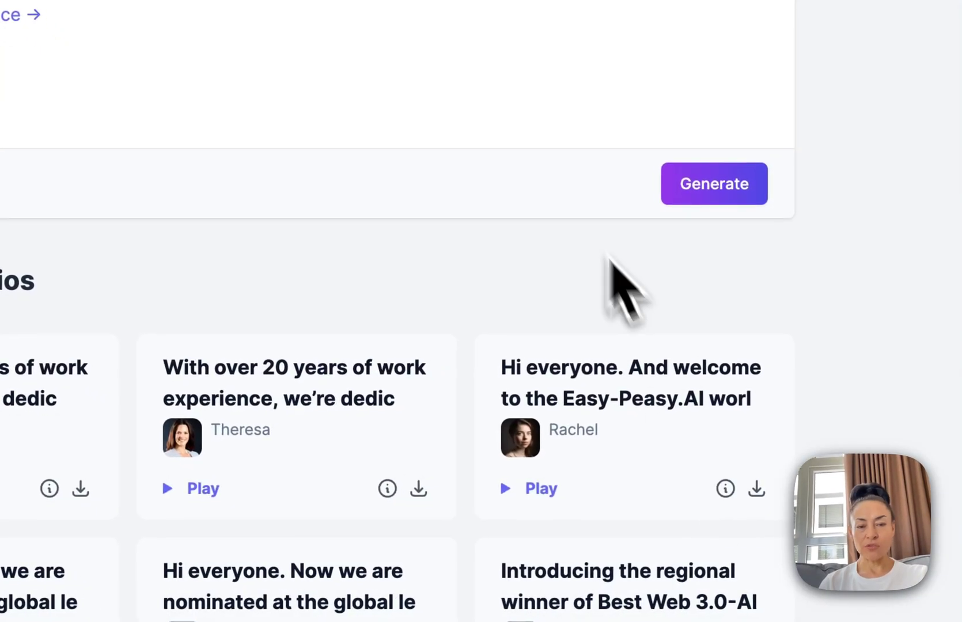
Step: Generate the German paragraph in M_test_Eng, play it, and pause about 12 seconds in
click(715, 183)
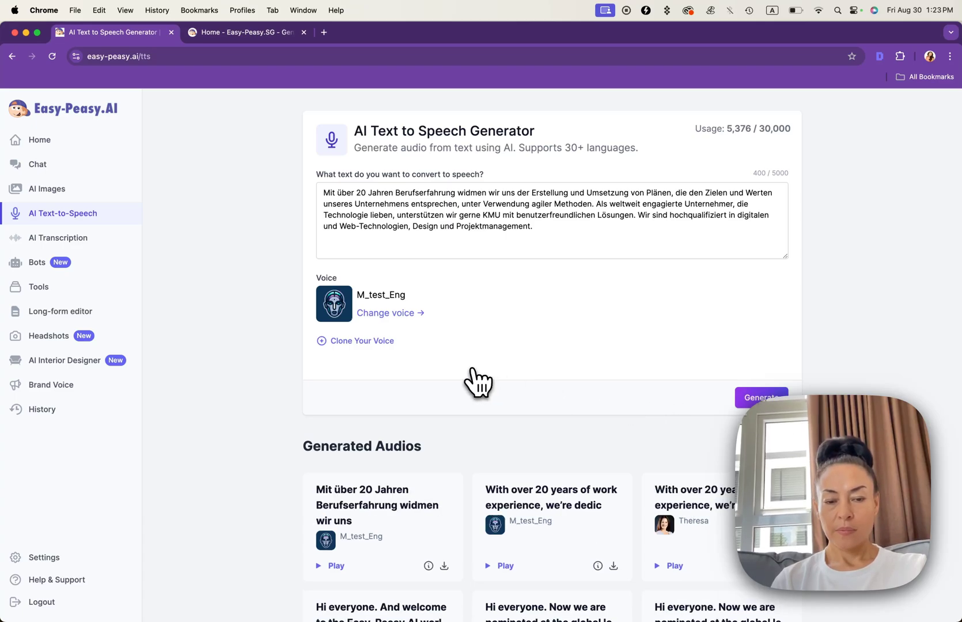
click(331, 565)
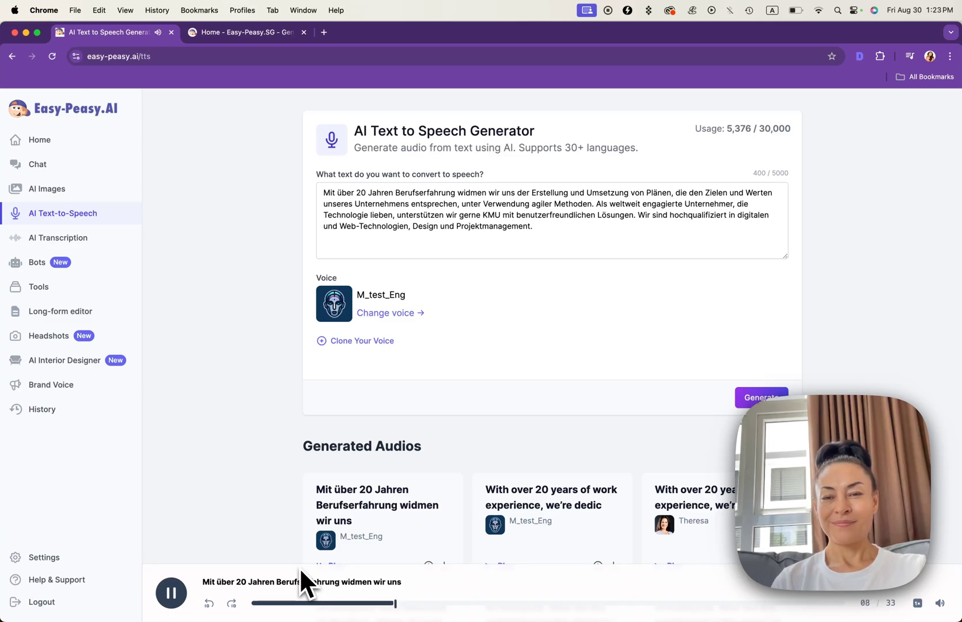
click(171, 593)
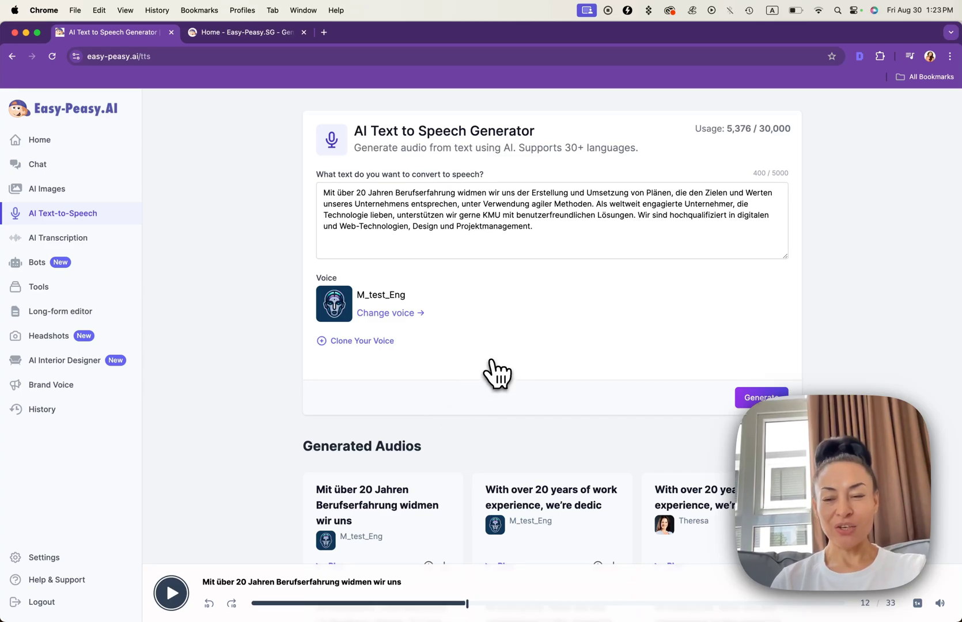
scroll(497, 373, down, 5)
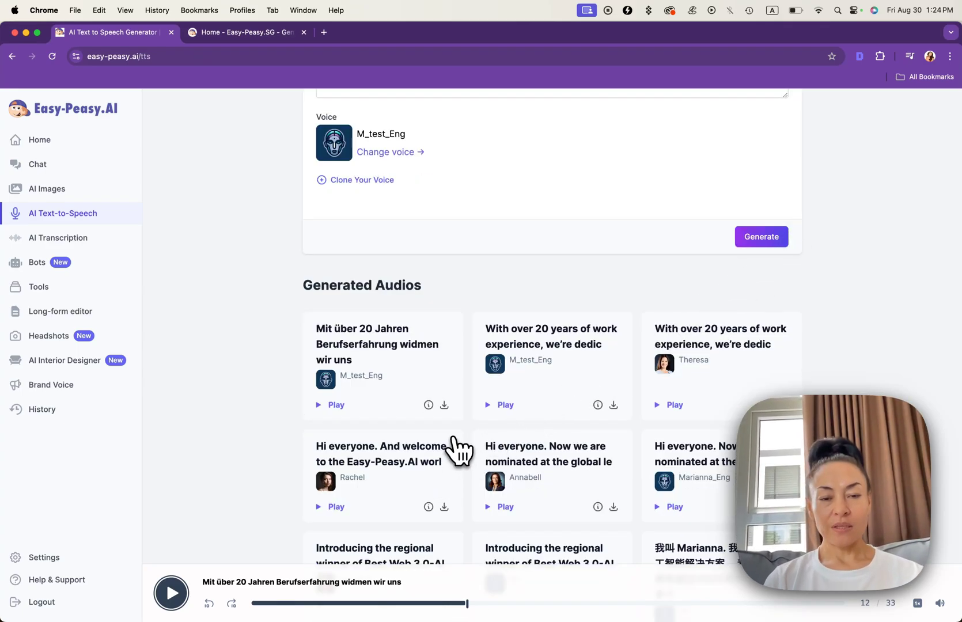